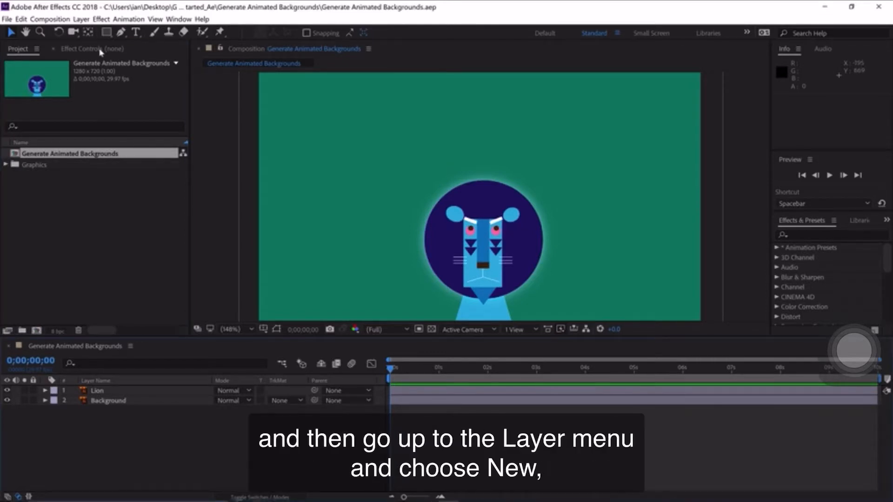
Step: Create a white solid layer 20 px wide and 720 px high in the composition
{"action": "left_click", "coordinate": [81, 19]}
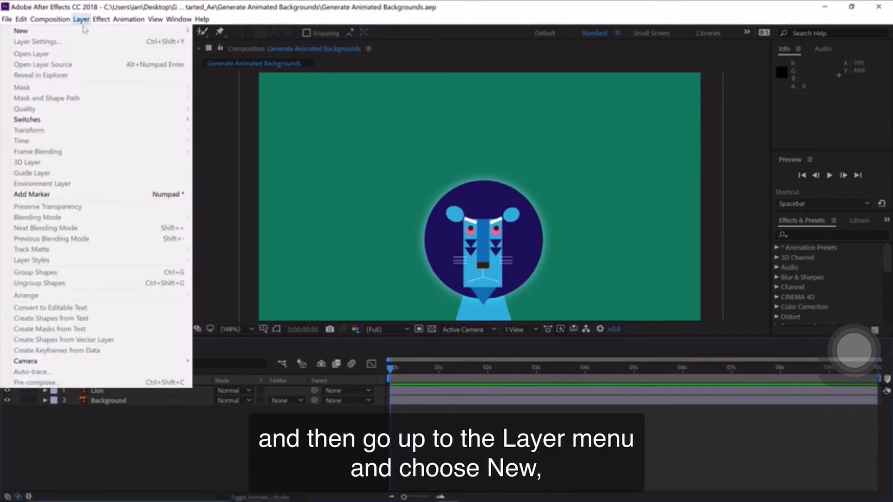
{"action": "mouse_move", "coordinate": [85, 36]}
{"action": "left_click", "coordinate": [215, 41]}
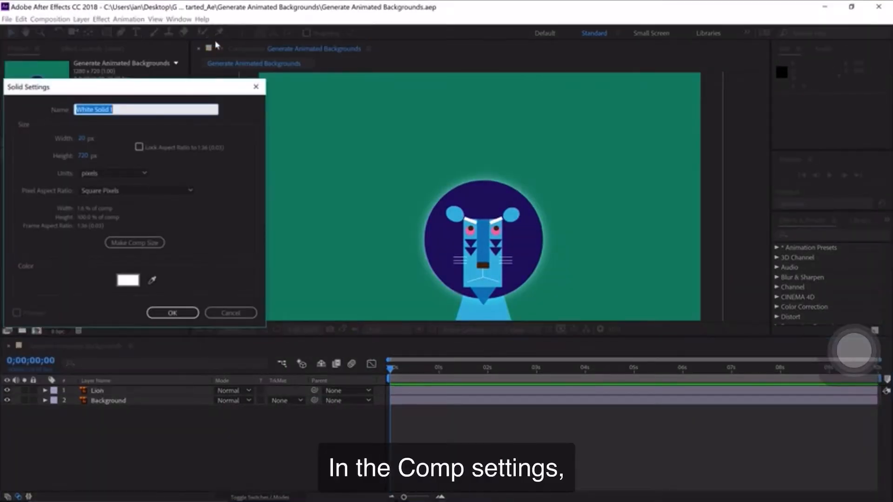
{"action": "left_click", "coordinate": [152, 243]}
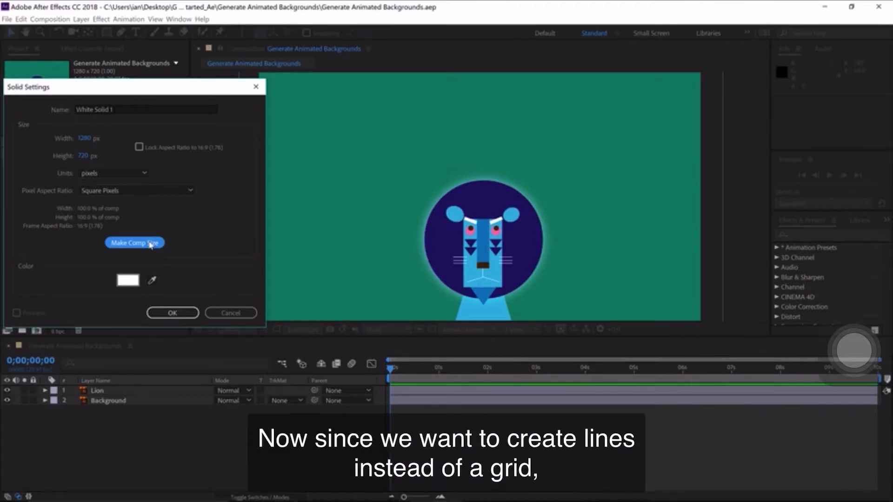
{"action": "left_click", "coordinate": [84, 139]}
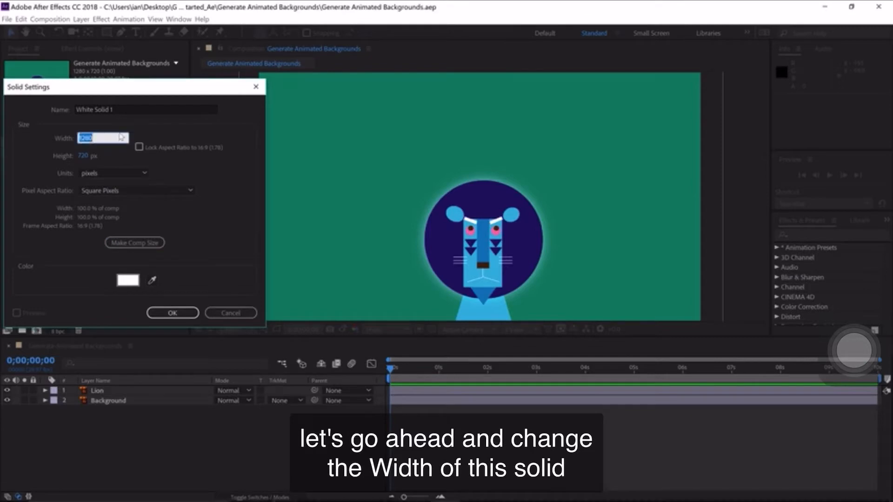
{"action": "type", "text": "20"}
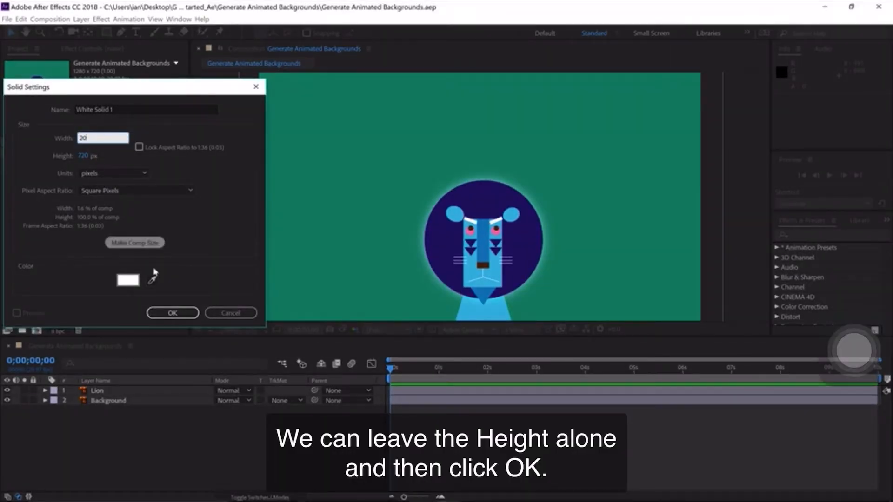
{"action": "left_click", "coordinate": [167, 314]}
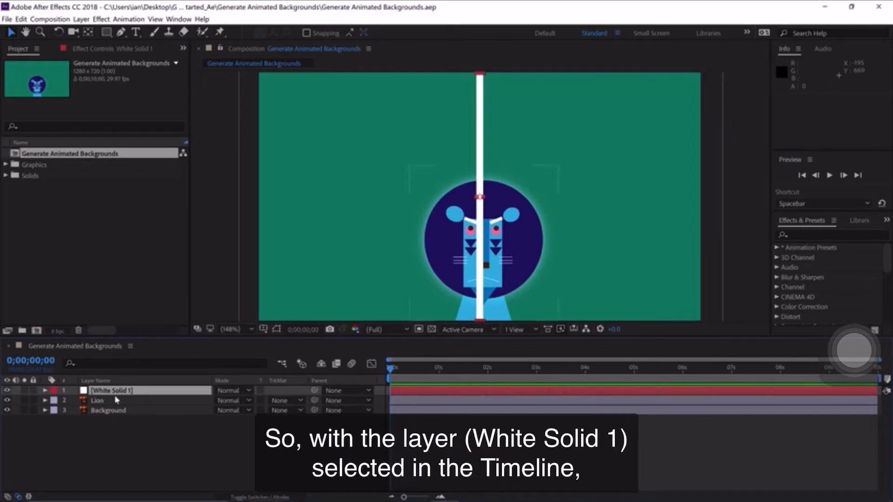
Step: Apply the Checkerboard effect from the Generate category to the white solid layer
{"action": "left_click", "coordinate": [101, 19]}
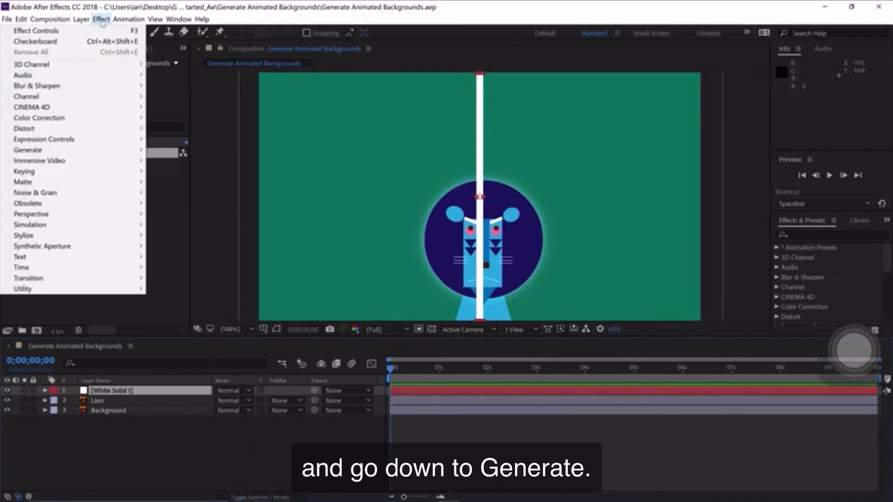
{"action": "mouse_move", "coordinate": [105, 156]}
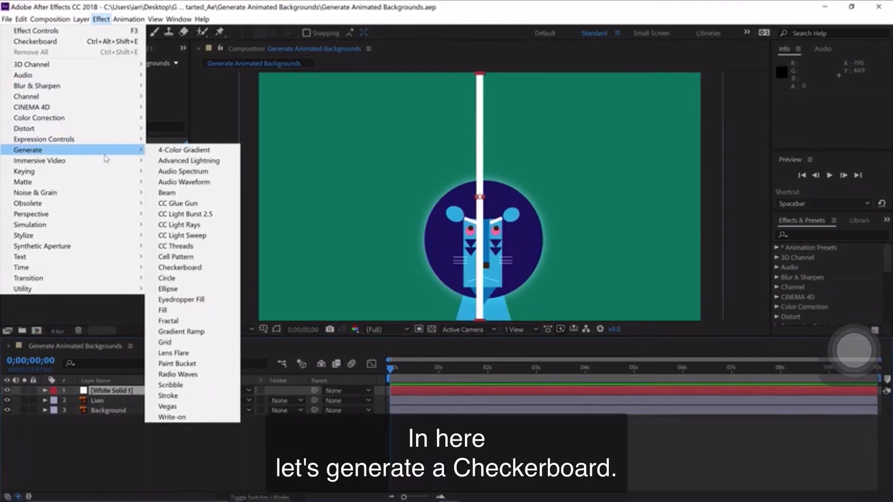
{"action": "left_click", "coordinate": [184, 268]}
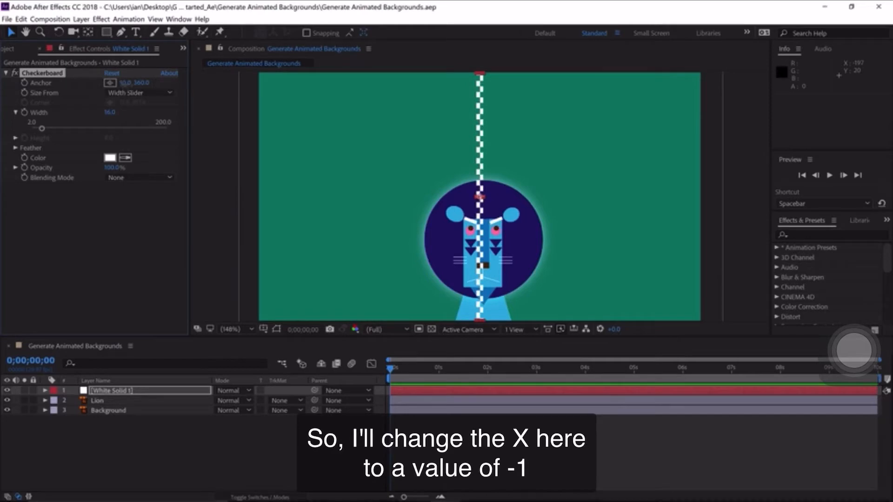
Step: Set the Checkerboard anchor to -1, 0 and its width to 25
{"action": "left_click", "coordinate": [125, 82]}
{"action": "type", "text": "-1"}
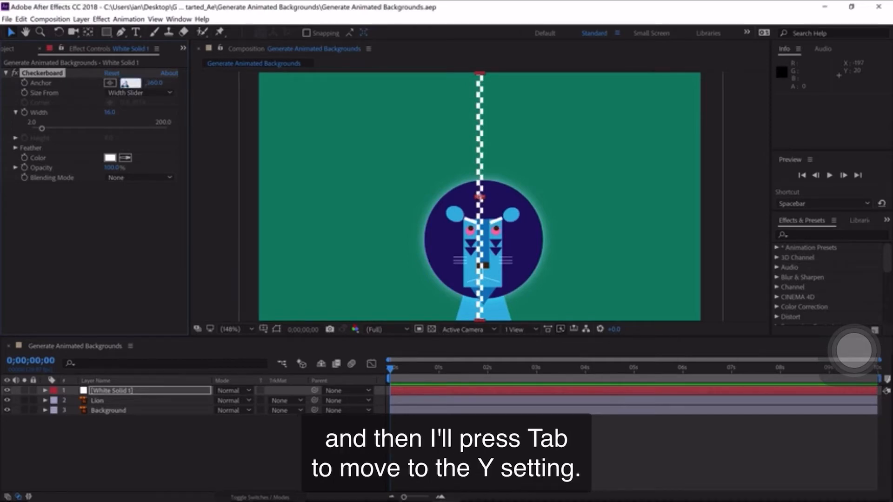
{"action": "key", "text": "Tab"}
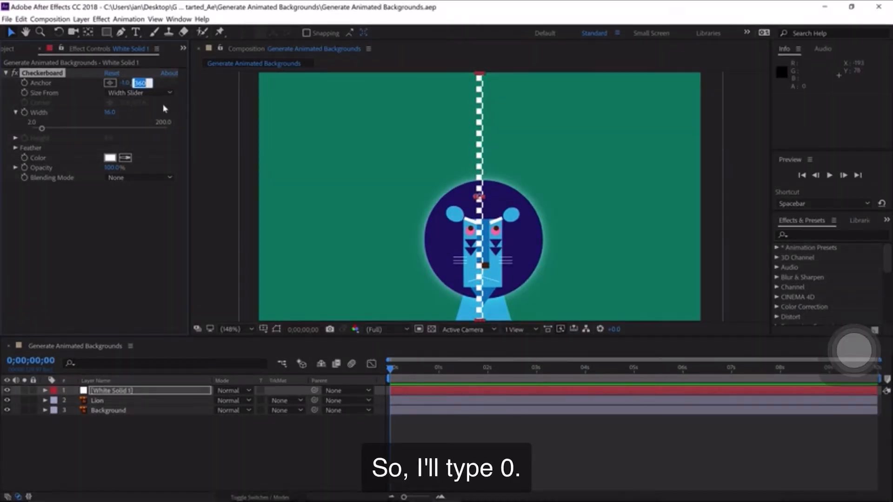
{"action": "type", "text": "0"}
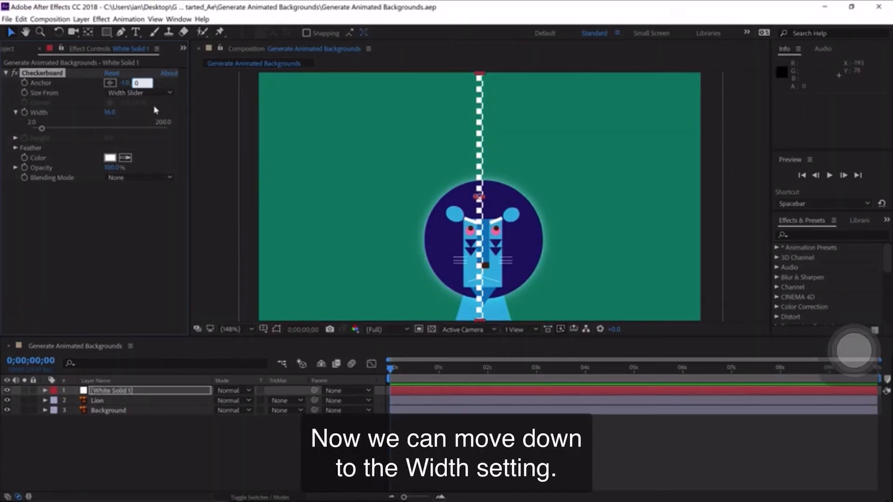
{"action": "key", "text": "Tab"}
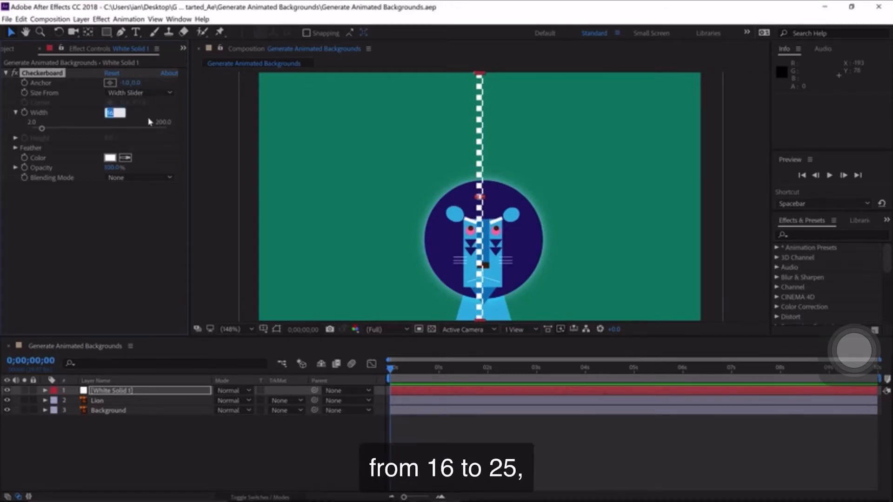
{"action": "type", "text": "25"}
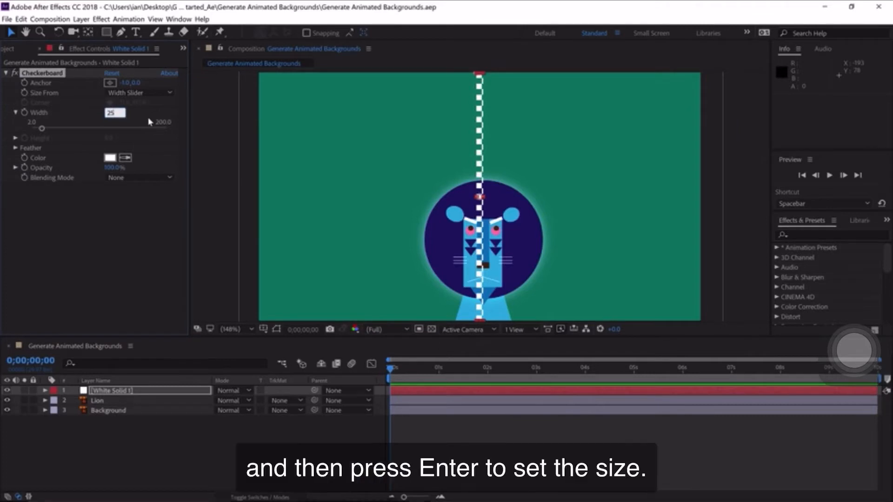
{"action": "key", "text": "Return"}
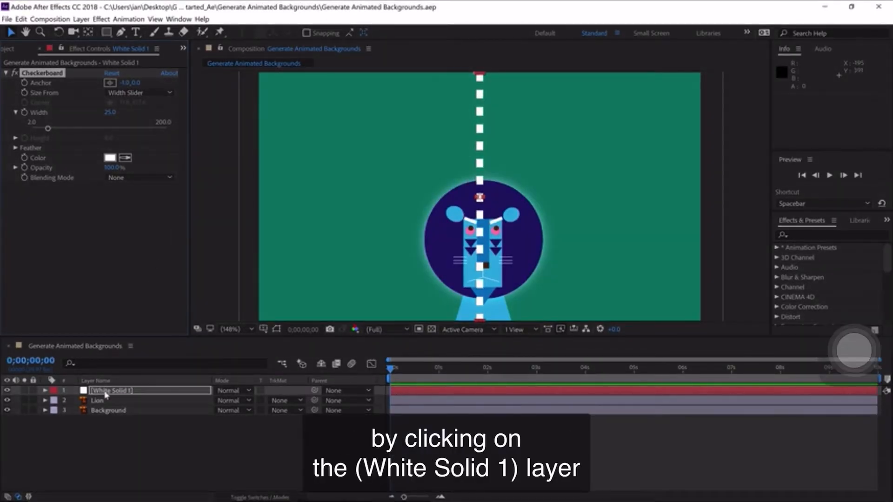
Step: Move the white solid below the Lion layer and, with scale proportions unlinked, stretch its horizontal scale to 7110%
{"action": "left_click", "coordinate": [106, 392]}
{"action": "left_click_drag", "start_coordinate": [107, 394], "coordinate": [106, 408]}
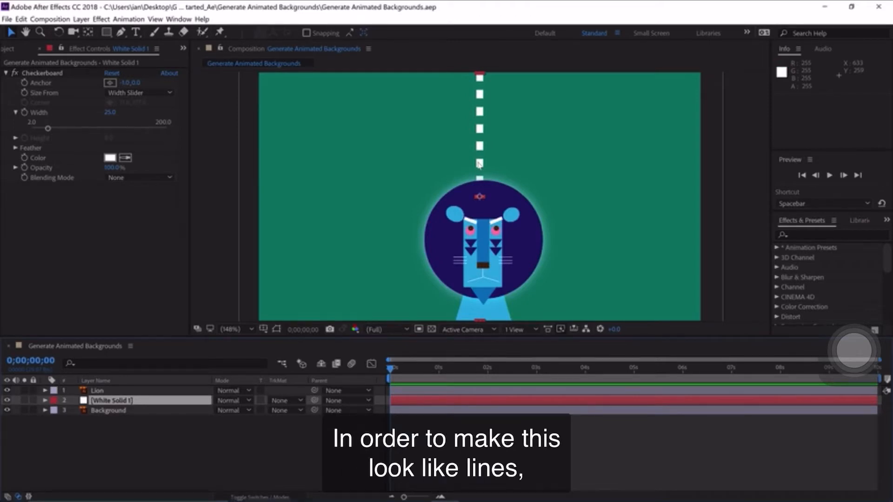
{"action": "key", "text": "s"}
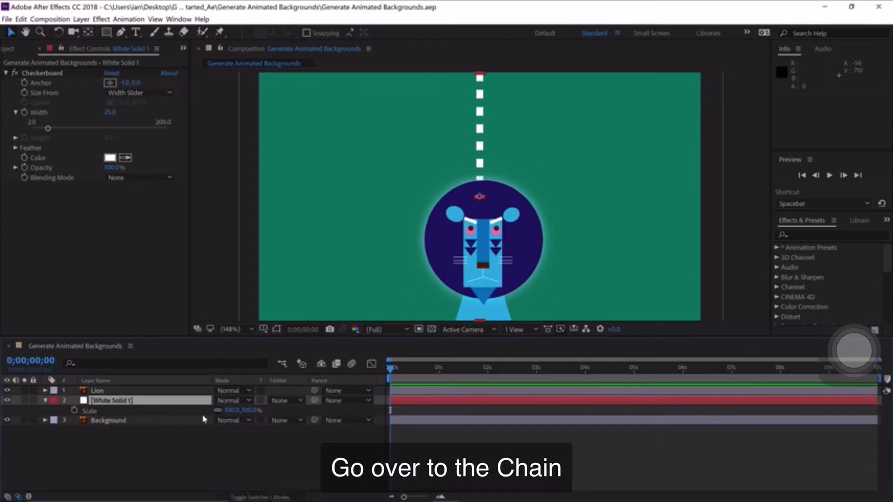
{"action": "left_click", "coordinate": [218, 411]}
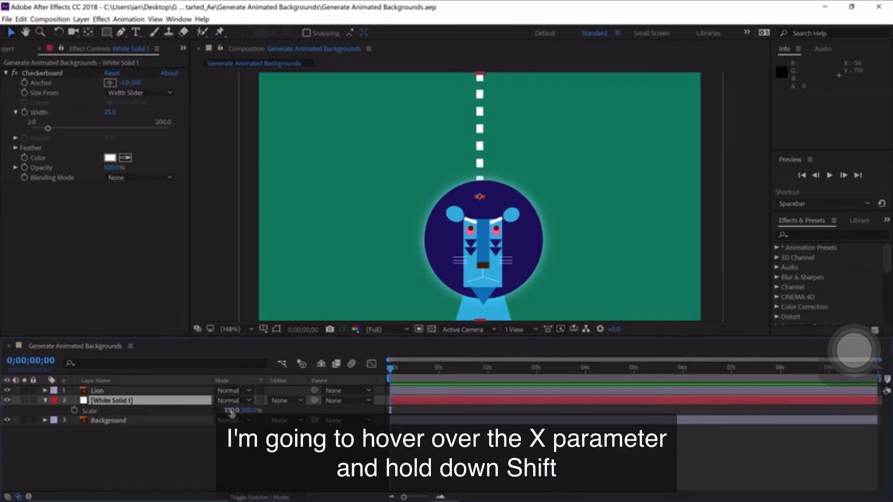
{"action": "left_click_drag", "start_coordinate": [231, 412], "coordinate": [432, 413]}
{"action": "left_click_drag", "start_coordinate": [567, 365], "coordinate": [605, 377]}
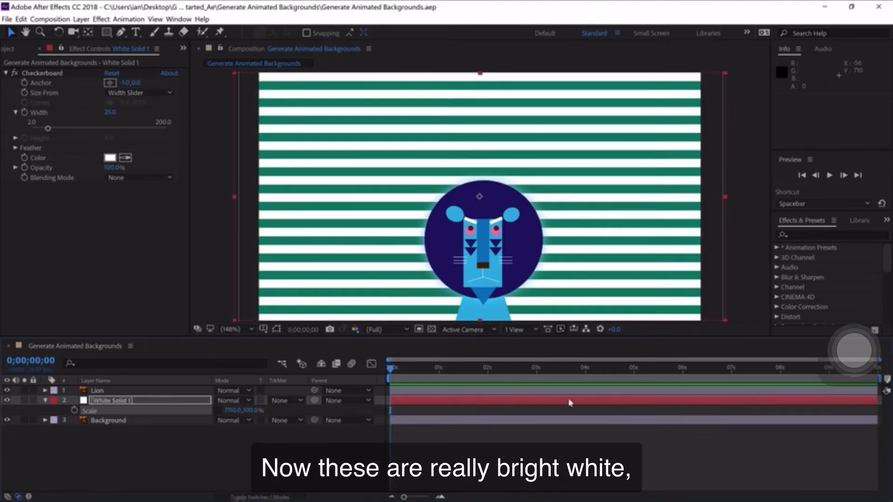
Step: Lower the white solid layer's opacity to 21%
{"action": "left_click", "coordinate": [114, 405]}
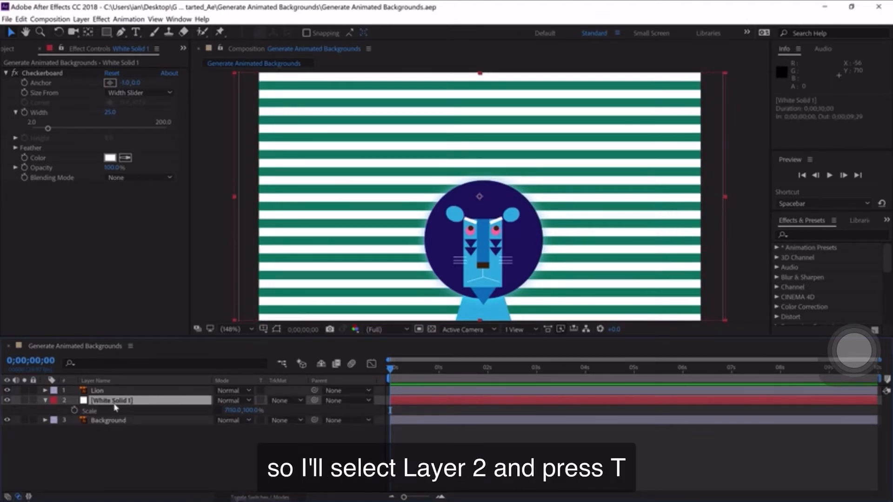
{"action": "key", "text": "t"}
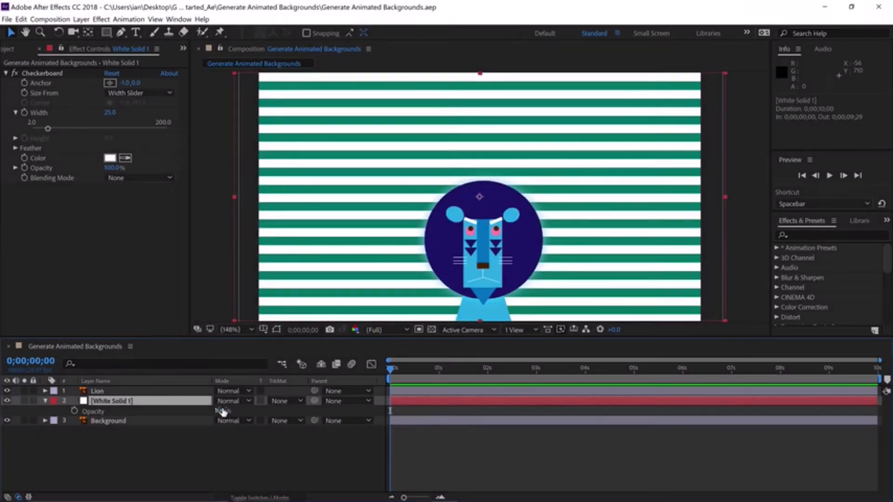
{"action": "left_click_drag", "start_coordinate": [221, 410], "coordinate": [179, 411]}
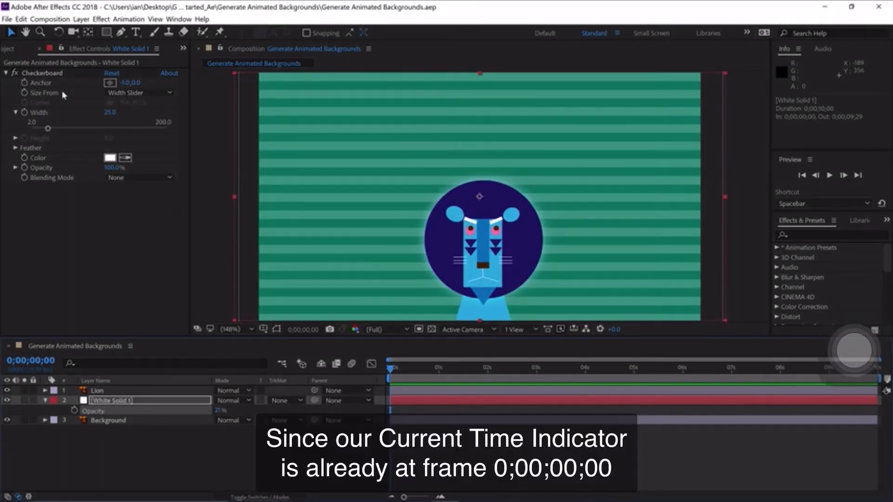
Step: Keyframe the Checkerboard anchor at the first frame, set its Y value to 200 at 0;00;09;29, and preview the animation
{"action": "left_click", "coordinate": [29, 87]}
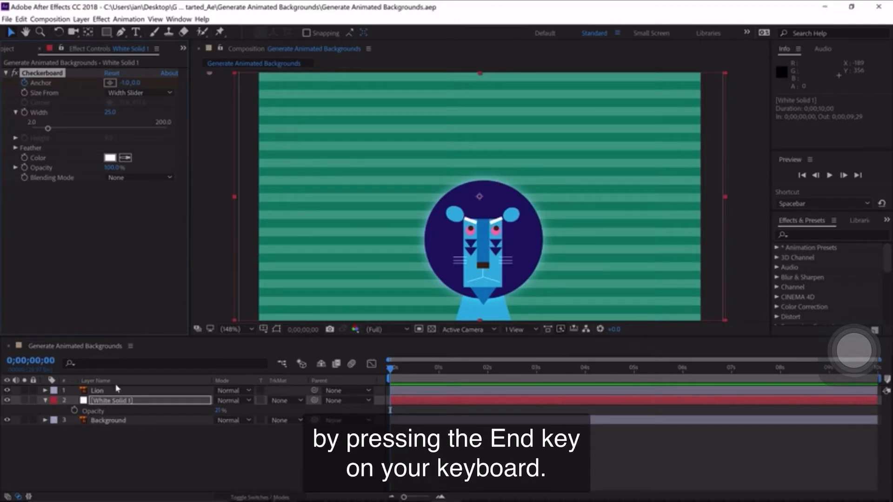
{"action": "key", "text": "End"}
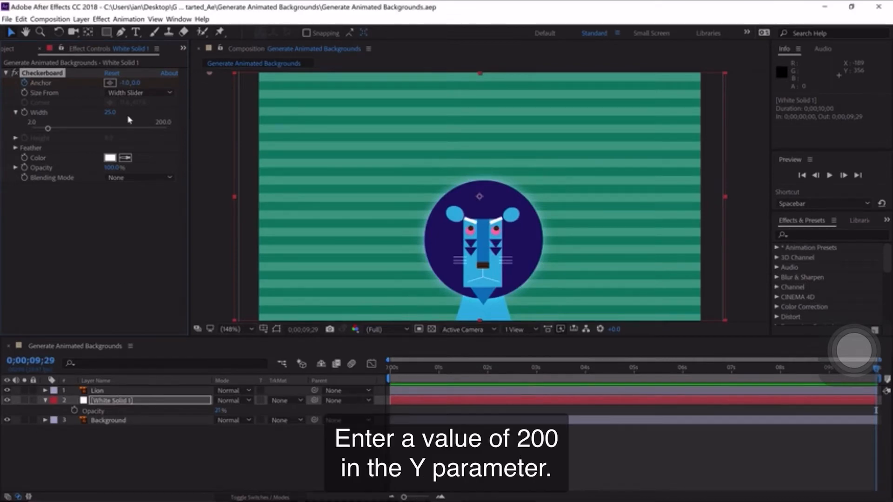
{"action": "left_click", "coordinate": [135, 83]}
{"action": "type", "text": "200"}
{"action": "key", "text": "Return"}
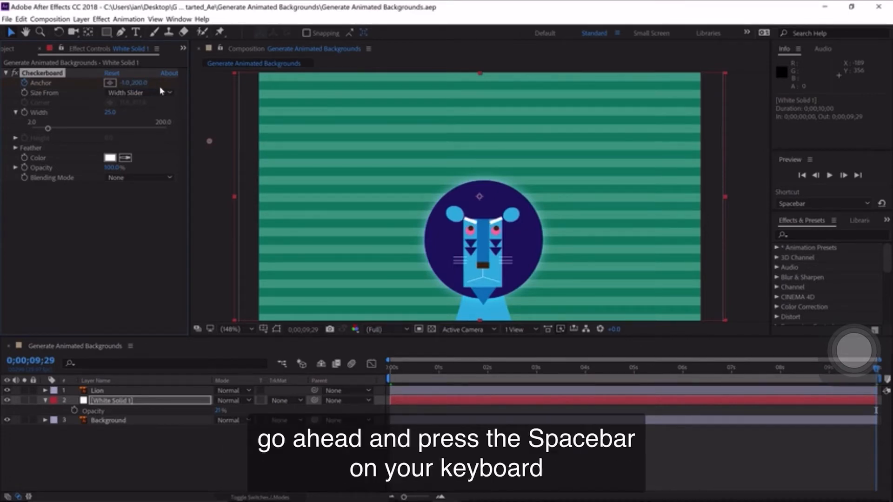
{"action": "key", "text": "space"}
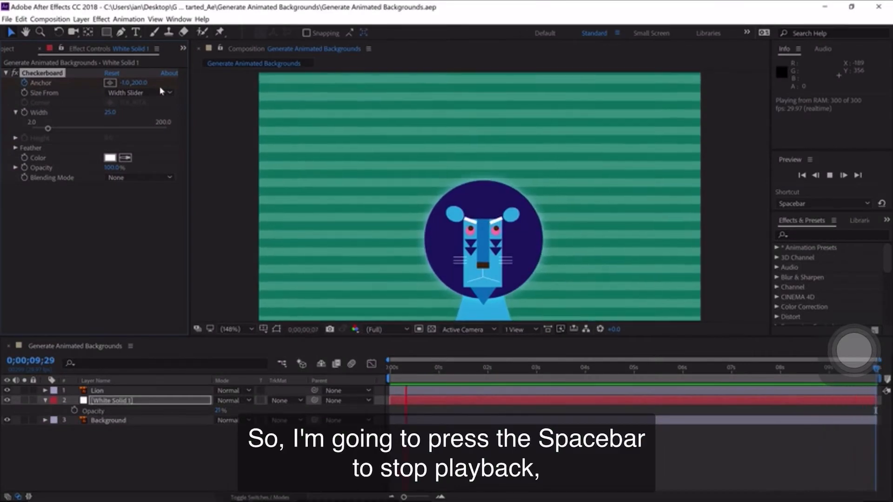
{"action": "key", "text": "space"}
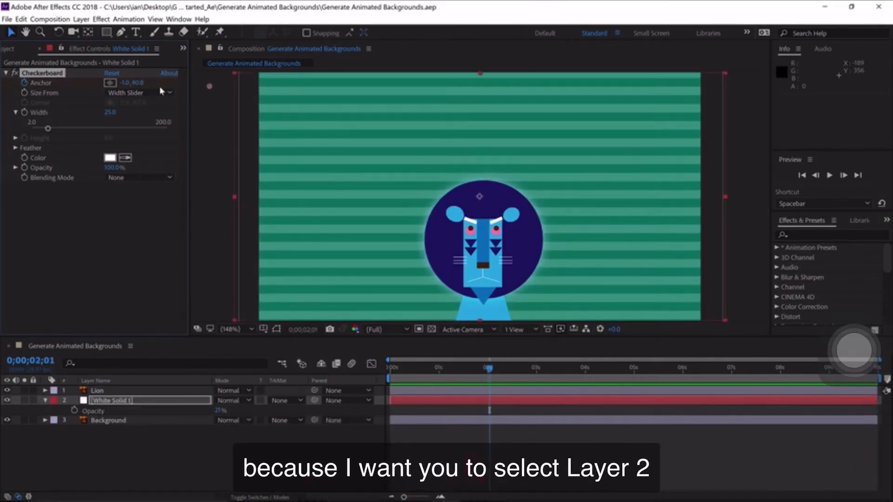
Step: Reveal the solid's Anchor keyframes, shift the last one a frame later to 0;00;10;00 and preview the loop
{"action": "left_click", "coordinate": [105, 403]}
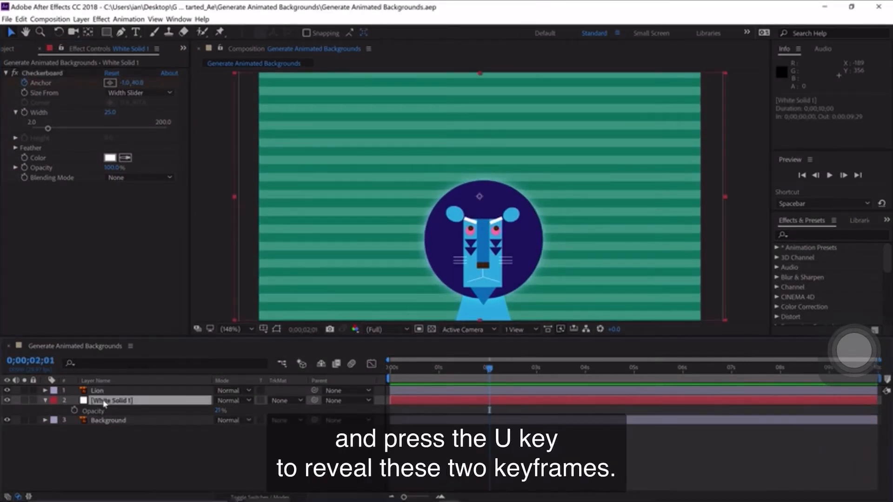
{"action": "key", "text": "u"}
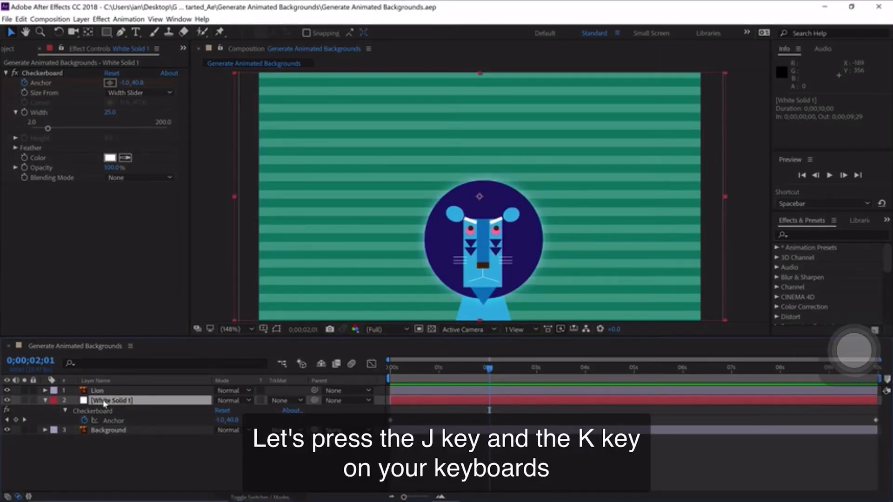
{"action": "key", "text": "j"}
{"action": "key", "text": "k"}
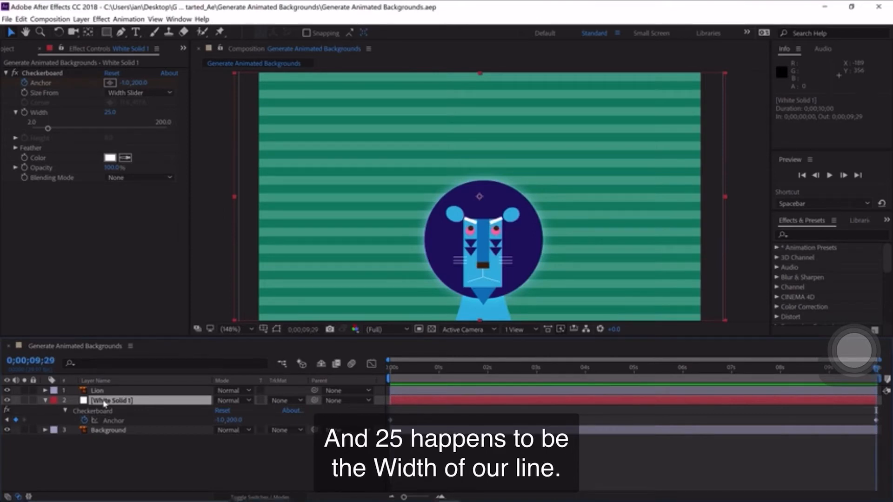
{"action": "key", "text": "Home"}
{"action": "key", "text": "End"}
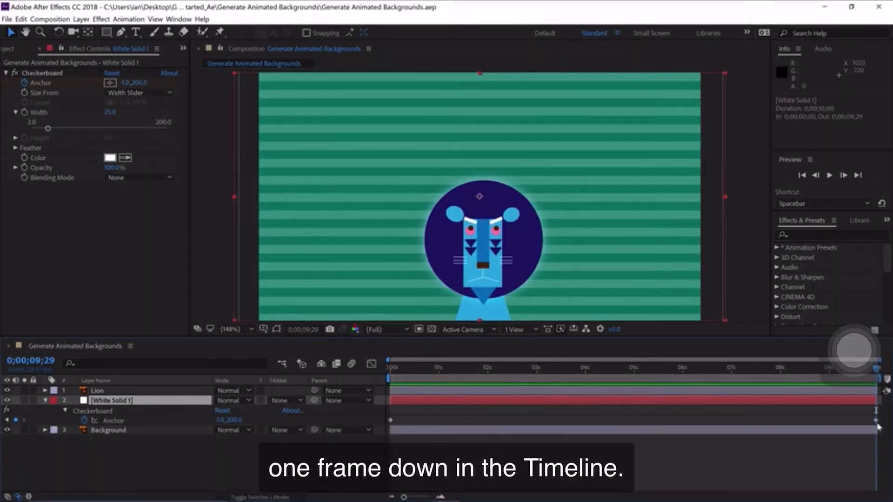
{"action": "left_click_drag", "start_coordinate": [876, 421], "coordinate": [878, 424]}
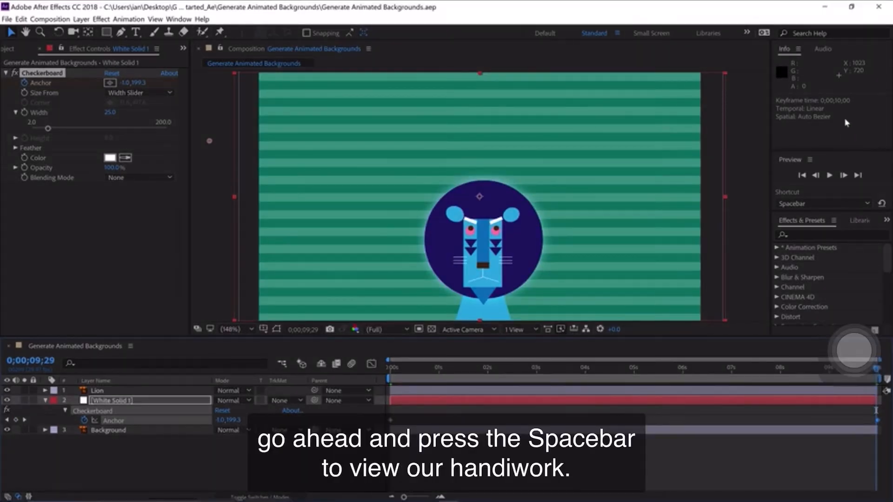
{"action": "key", "text": "space"}
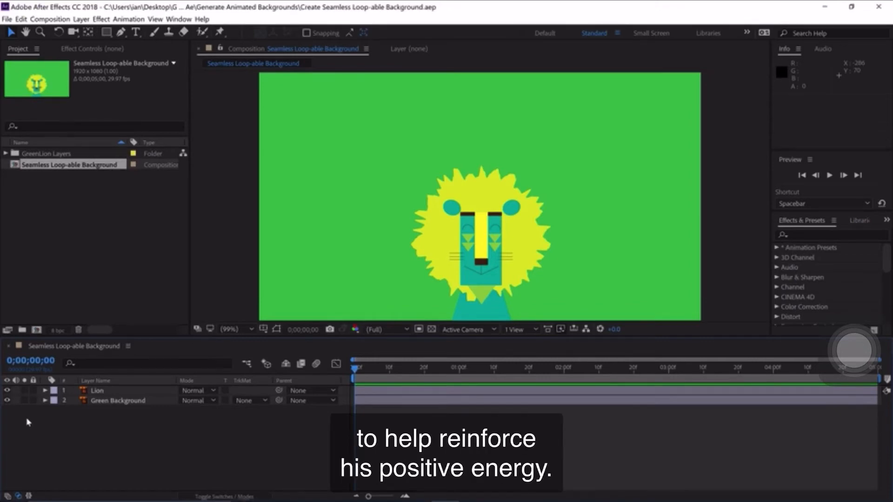
Step: Check the contents of the Lion and Green Background layers by toggling each one's visibility off and on
{"action": "left_click", "coordinate": [8, 391]}
{"action": "left_click", "coordinate": [8, 391]}
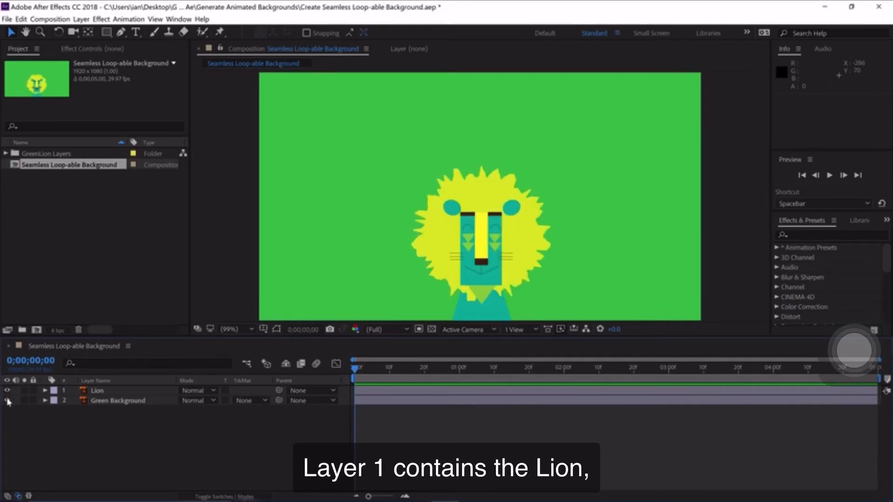
{"action": "left_click", "coordinate": [7, 401]}
{"action": "left_click", "coordinate": [7, 401]}
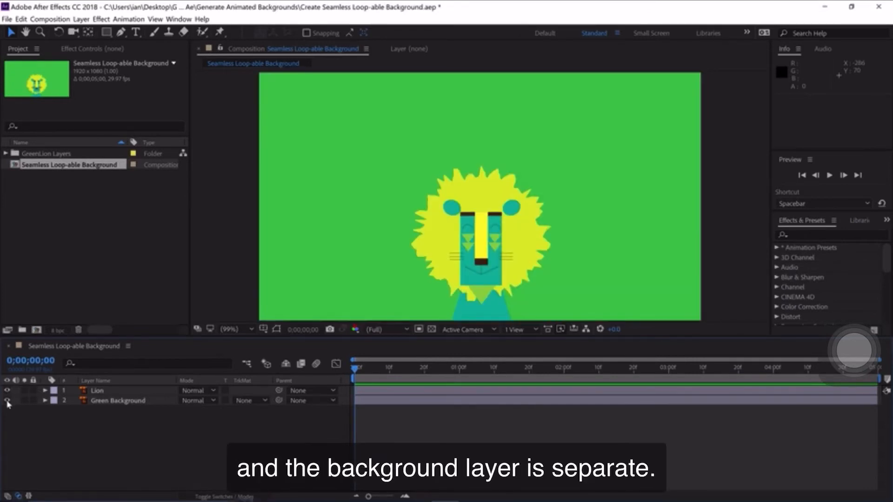
Step: Add a comp-size solid directly above the Green Background layer, with its colour sampled from the green background
{"action": "left_click", "coordinate": [95, 401]}
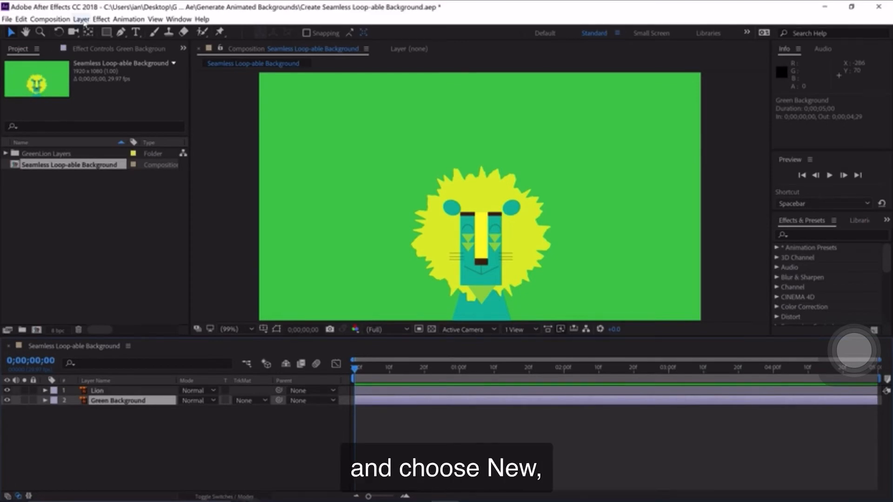
{"action": "left_click", "coordinate": [81, 19]}
{"action": "mouse_move", "coordinate": [84, 31]}
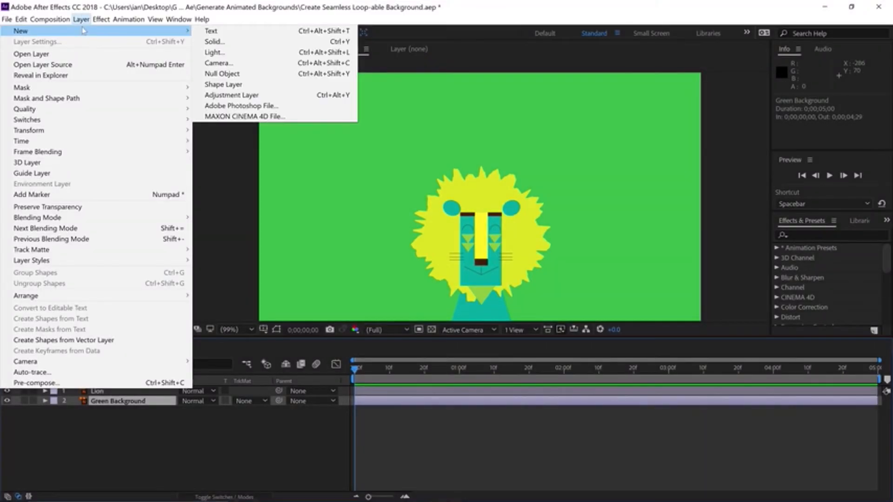
{"action": "left_click", "coordinate": [214, 42]}
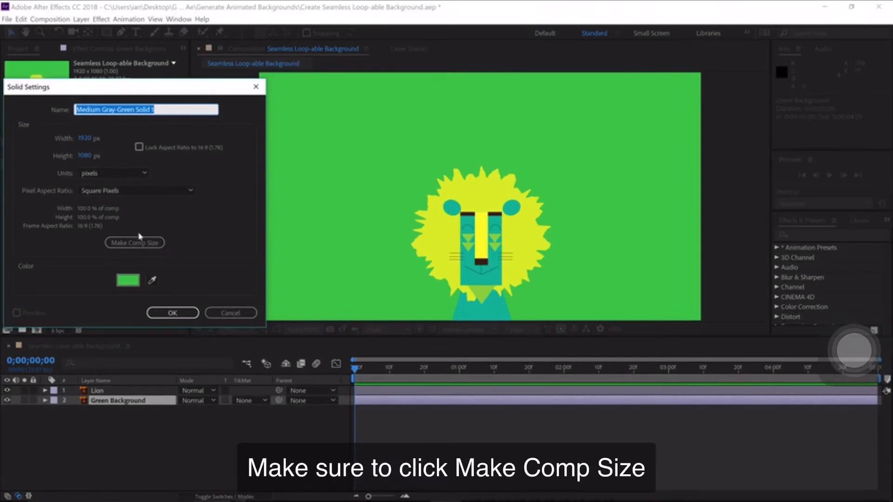
{"action": "left_click", "coordinate": [139, 244]}
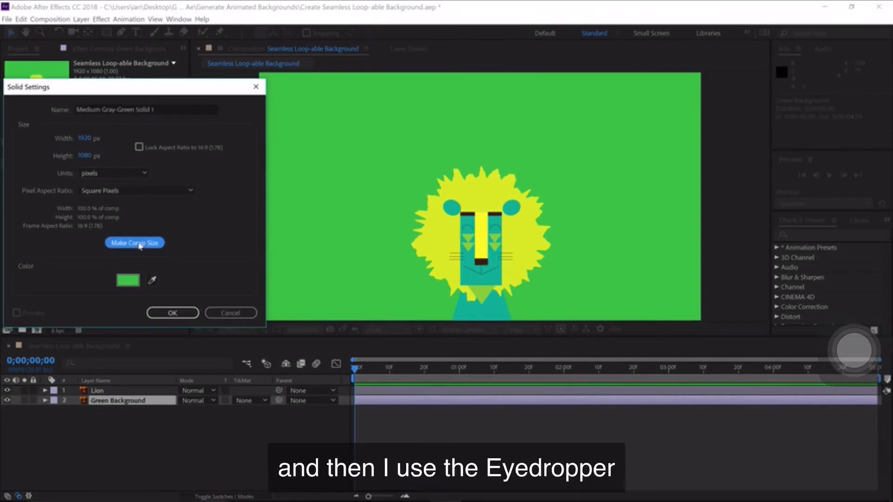
{"action": "left_click", "coordinate": [152, 281]}
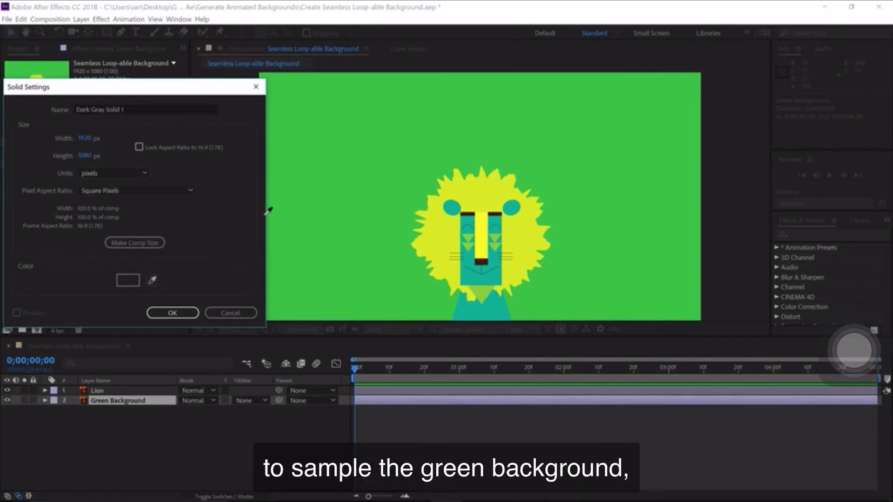
{"action": "left_click", "coordinate": [310, 190]}
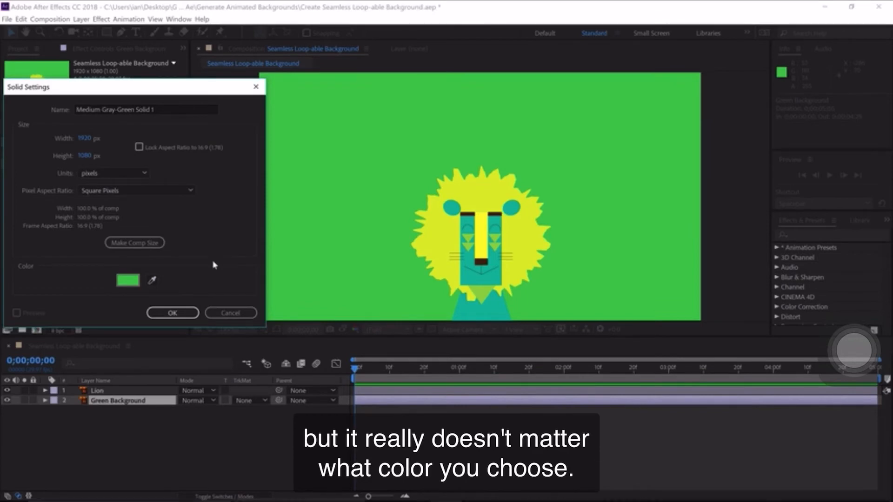
{"action": "left_click", "coordinate": [178, 316]}
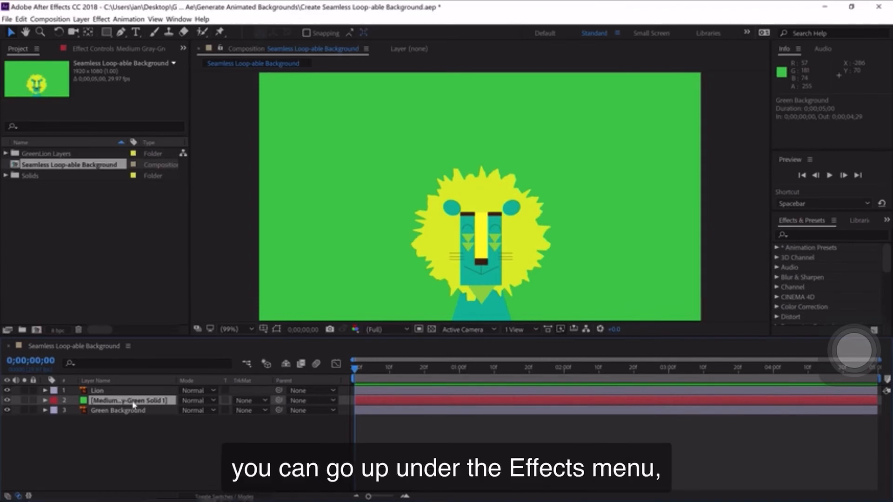
Step: Apply the Cell Pattern effect to the new green solid
{"action": "left_click", "coordinate": [101, 19]}
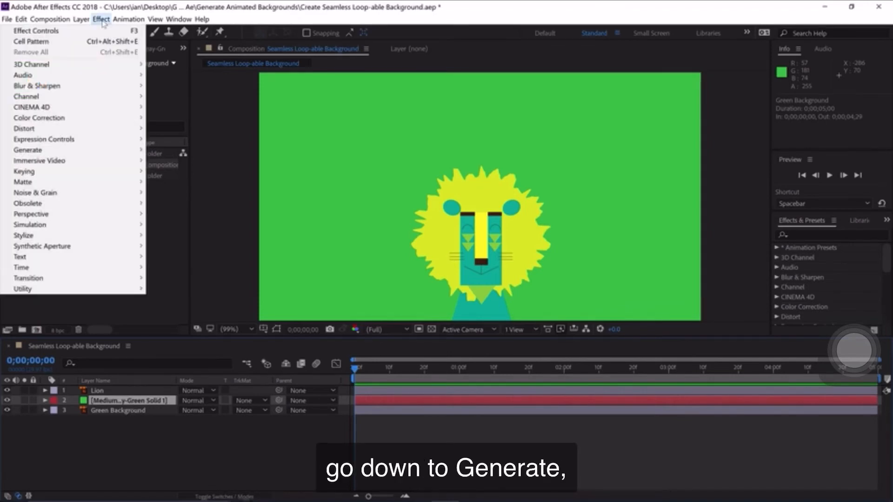
{"action": "mouse_move", "coordinate": [109, 153]}
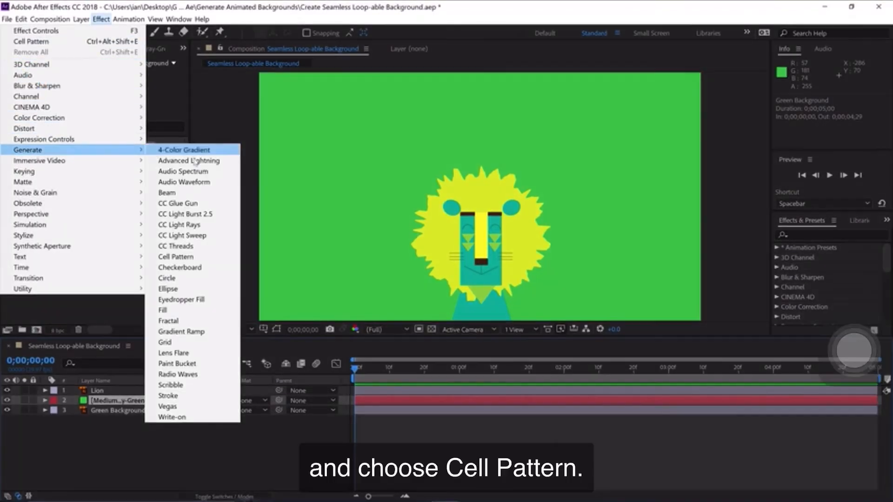
{"action": "left_click", "coordinate": [200, 259]}
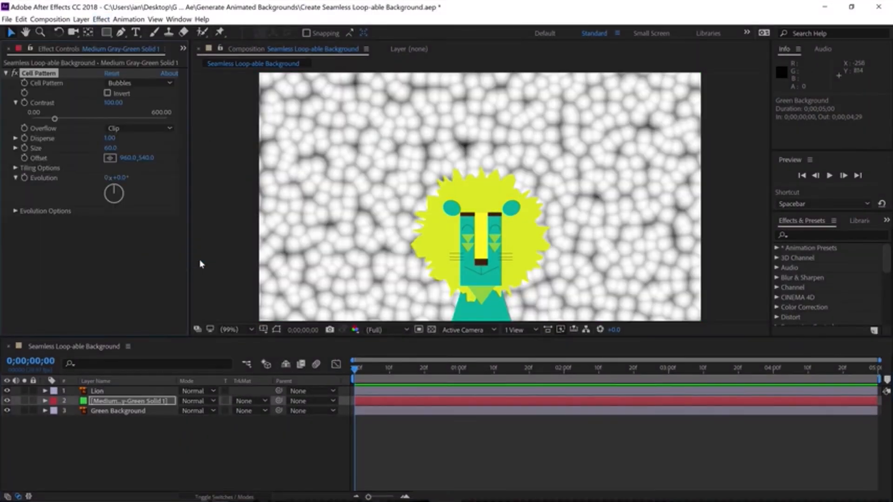
Step: Try the Crystals and Plates styles of the Cell Pattern effect and return to Bubbles
{"action": "left_click", "coordinate": [143, 86]}
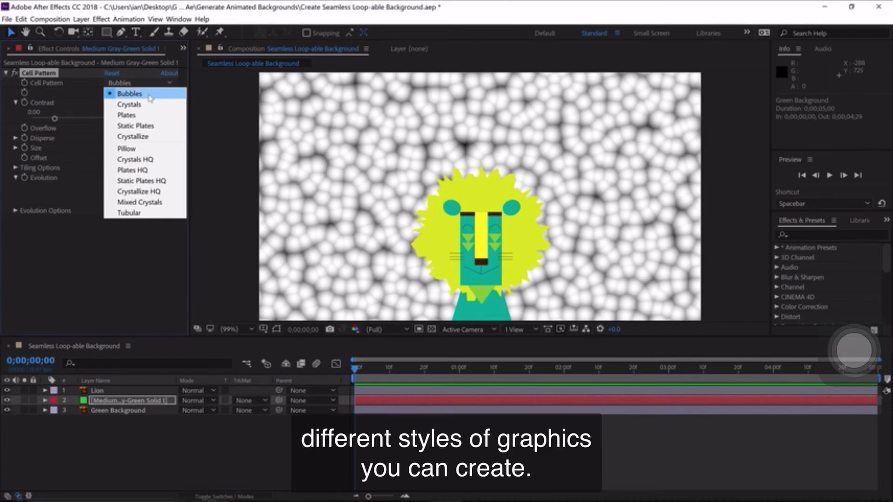
{"action": "left_click", "coordinate": [148, 105]}
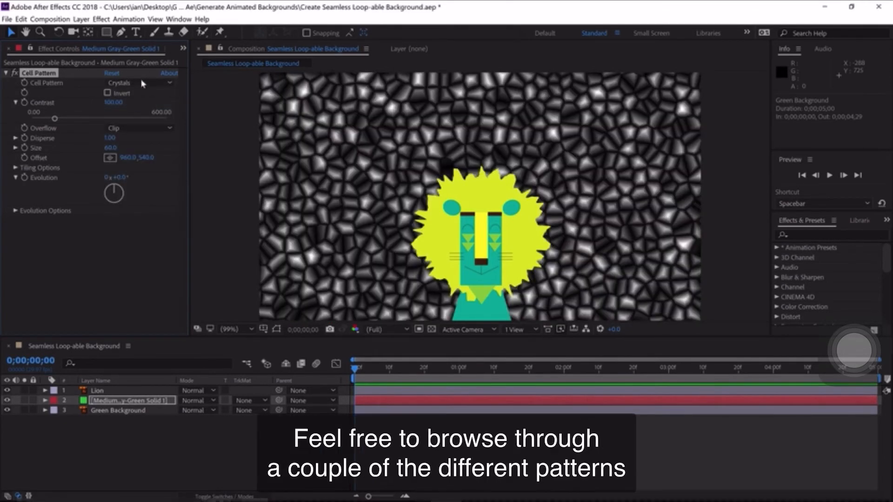
{"action": "left_click", "coordinate": [143, 86]}
{"action": "left_click", "coordinate": [128, 115]}
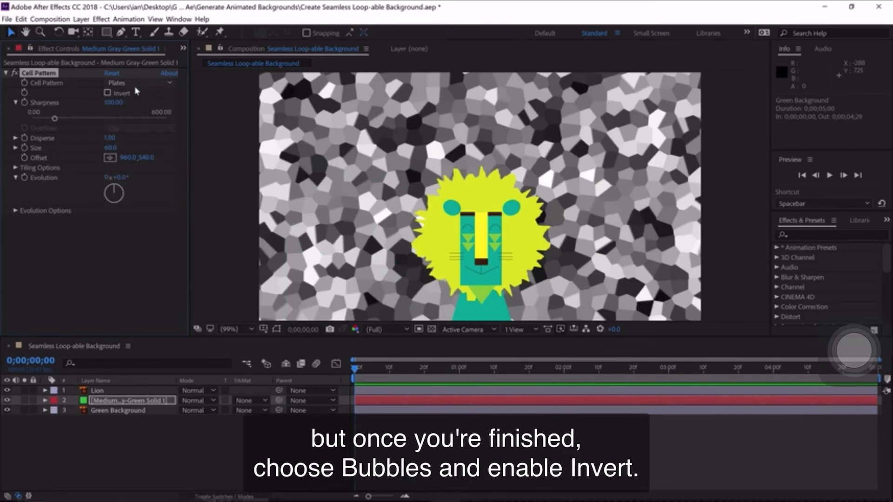
{"action": "left_click", "coordinate": [136, 85]}
{"action": "left_click", "coordinate": [130, 93]}
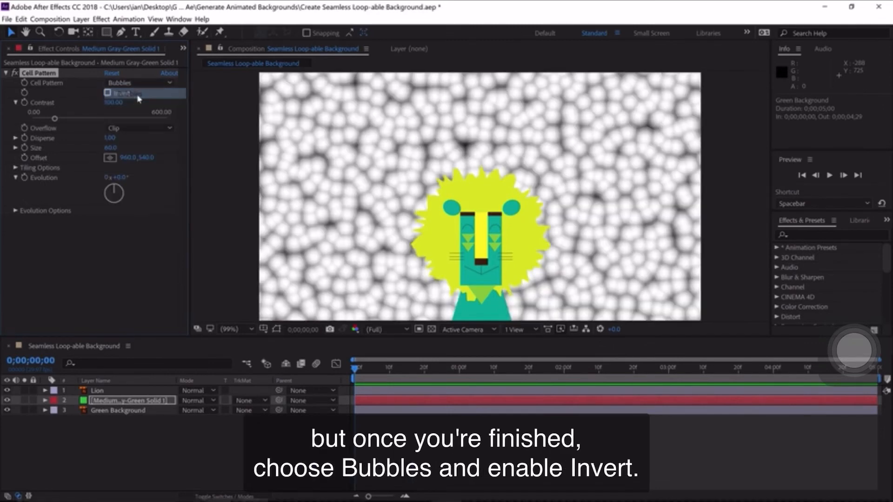
Step: Invert the Bubbles cell pattern and set its Size to 250
{"action": "left_click", "coordinate": [107, 94]}
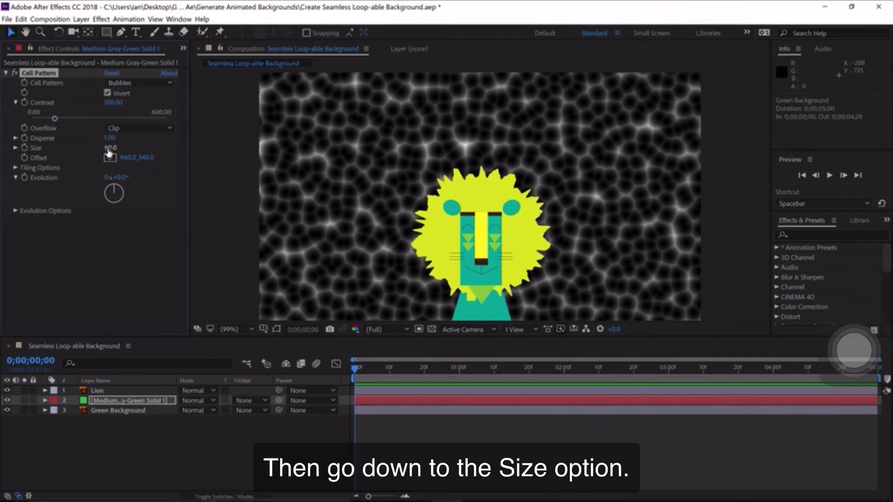
{"action": "left_click_drag", "start_coordinate": [111, 148], "coordinate": [210, 140]}
{"action": "left_click_drag", "start_coordinate": [110, 148], "coordinate": [107, 146]}
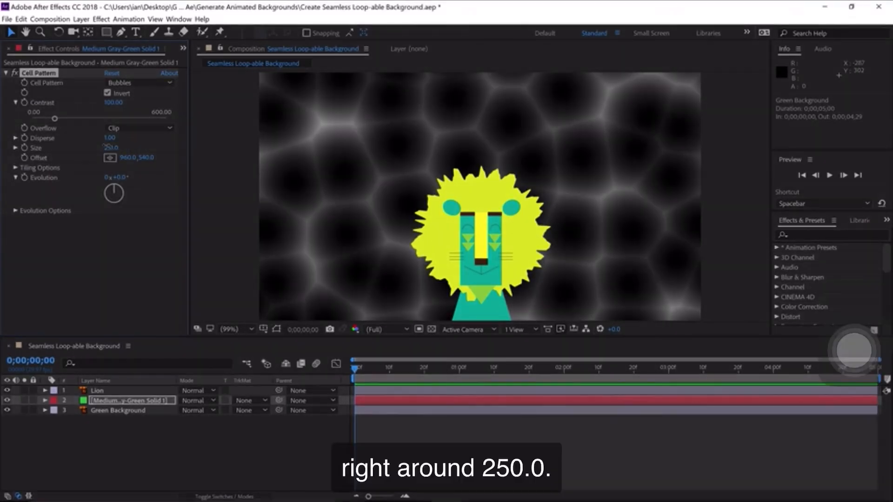
{"action": "left_click", "coordinate": [107, 147]}
{"action": "key", "text": "Return"}
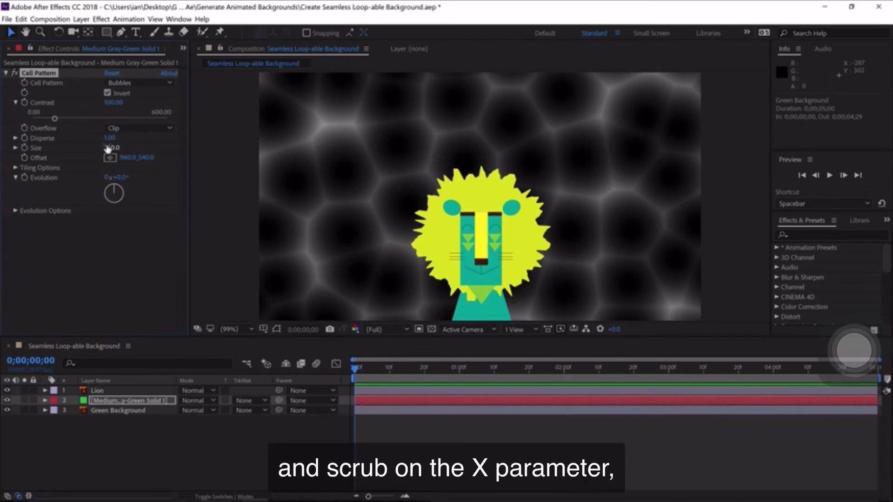
Step: Try shifting the pattern's horizontal Offset and undo it, and test Evolution before resetting it to 0
{"action": "left_click_drag", "start_coordinate": [127, 157], "coordinate": [249, 139]}
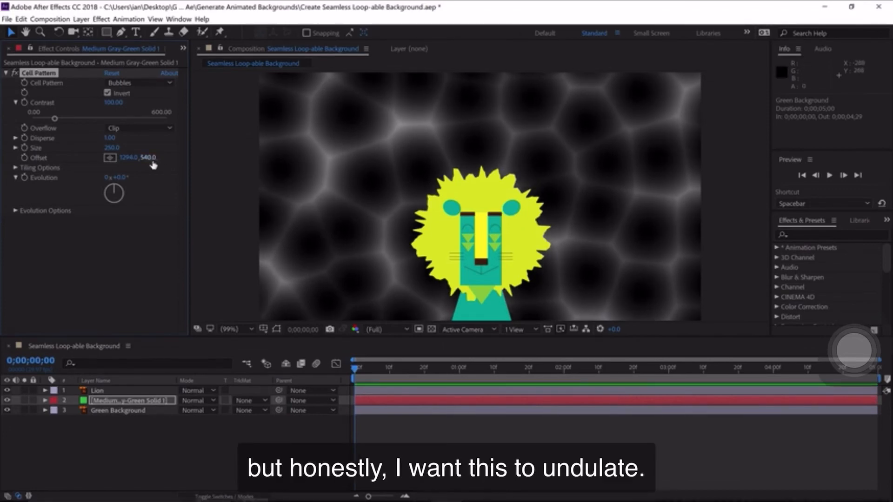
{"action": "key", "text": "ctrl+z"}
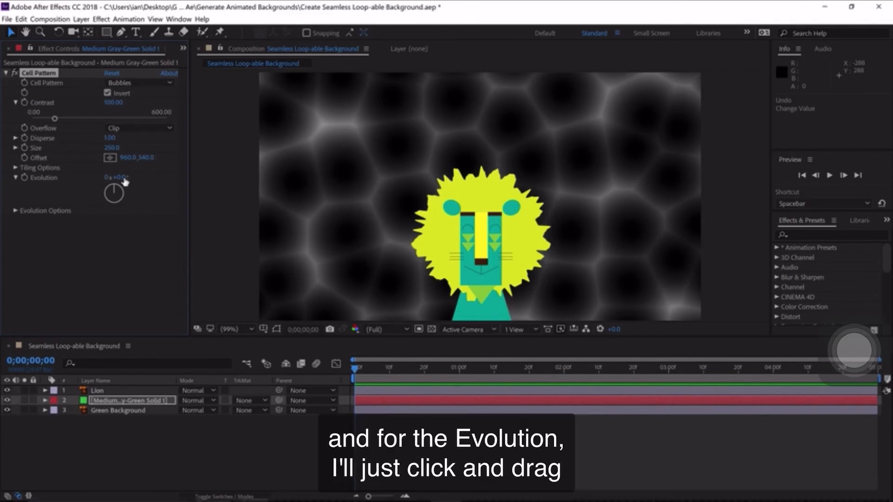
{"action": "mouse_move", "coordinate": [130, 177]}
{"action": "left_mouse_down"}
{"action": "mouse_move", "coordinate": [334, 173]}
{"action": "mouse_move", "coordinate": [129, 186]}
{"action": "left_mouse_up"}
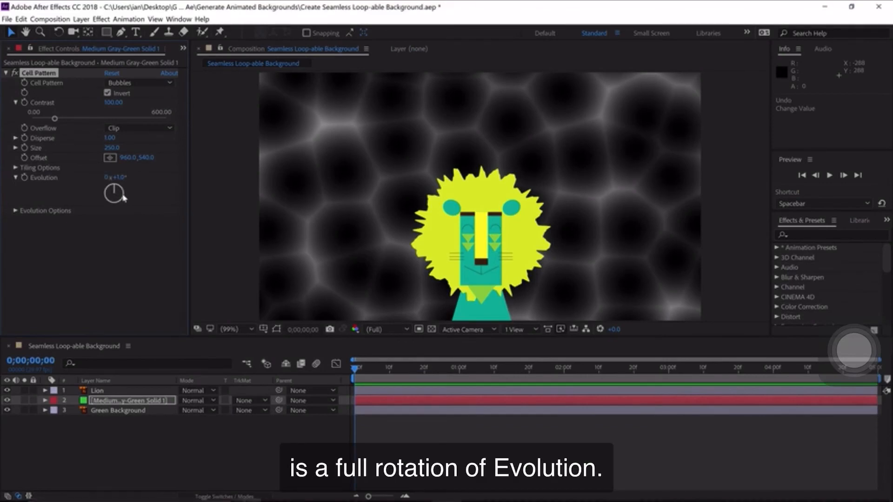
{"action": "left_click", "coordinate": [107, 178]}
{"action": "key", "text": "Tab"}
{"action": "type", "text": "0"}
{"action": "key", "text": "Return"}
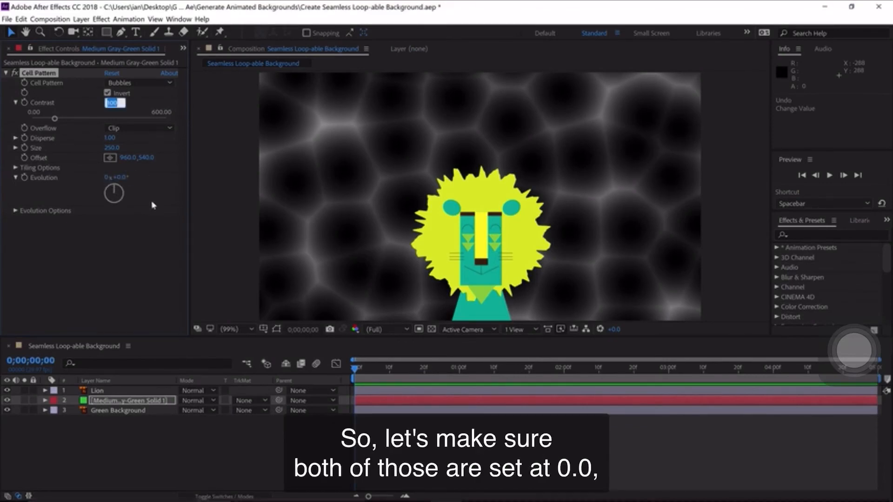
Step: Keyframe the Cell Pattern's Evolution at the first frame, set it to 2 revolutions at 0;00;04;29, and preview the animation
{"action": "left_click", "coordinate": [24, 180]}
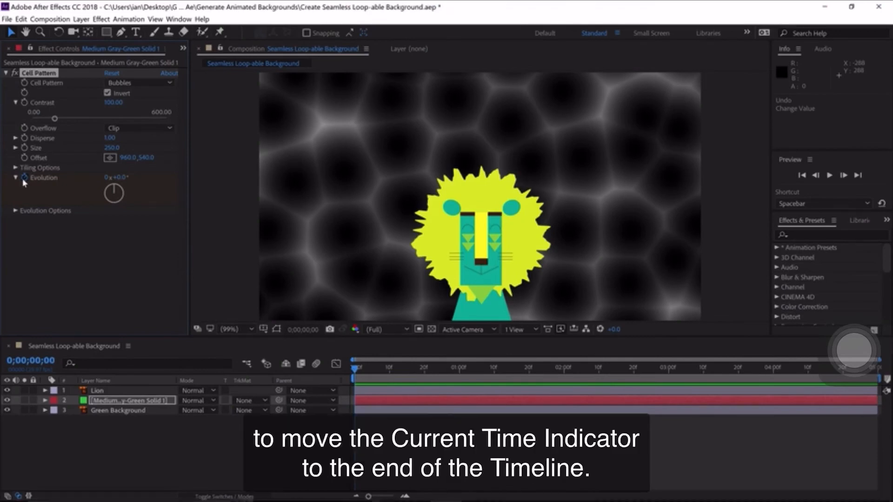
{"action": "key", "text": "End"}
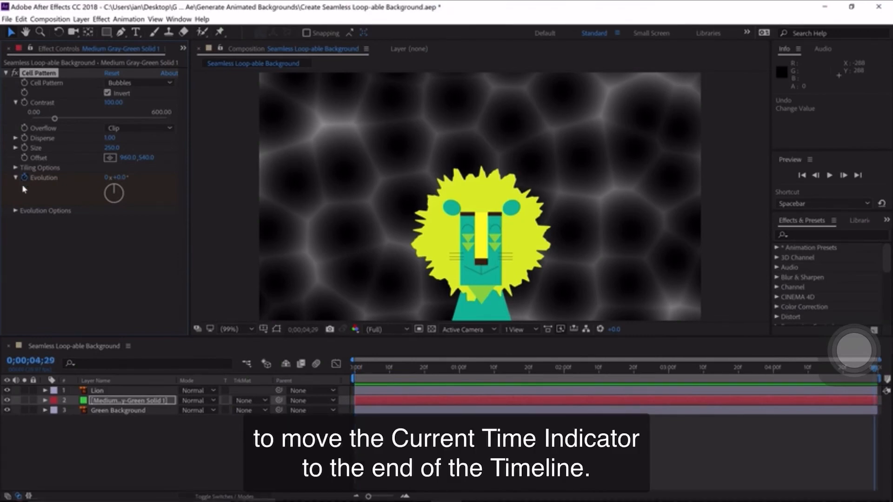
{"action": "left_click", "coordinate": [107, 178]}
{"action": "type", "text": "2"}
{"action": "key", "text": "Return"}
{"action": "left_click", "coordinate": [108, 178]}
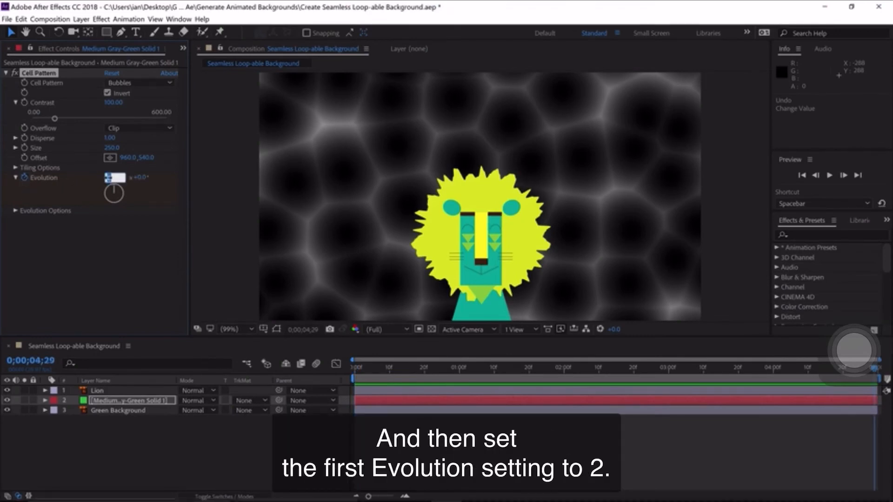
{"action": "type", "text": "2"}
{"action": "key", "text": "Return"}
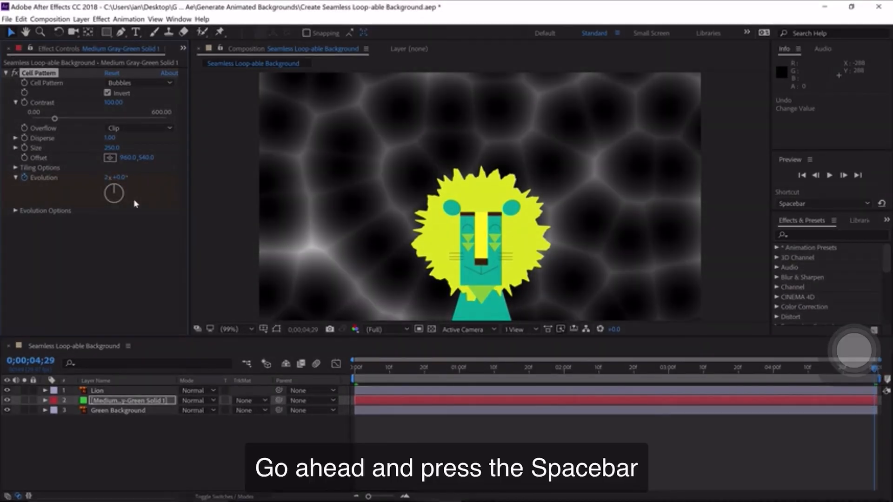
{"action": "key", "text": "space"}
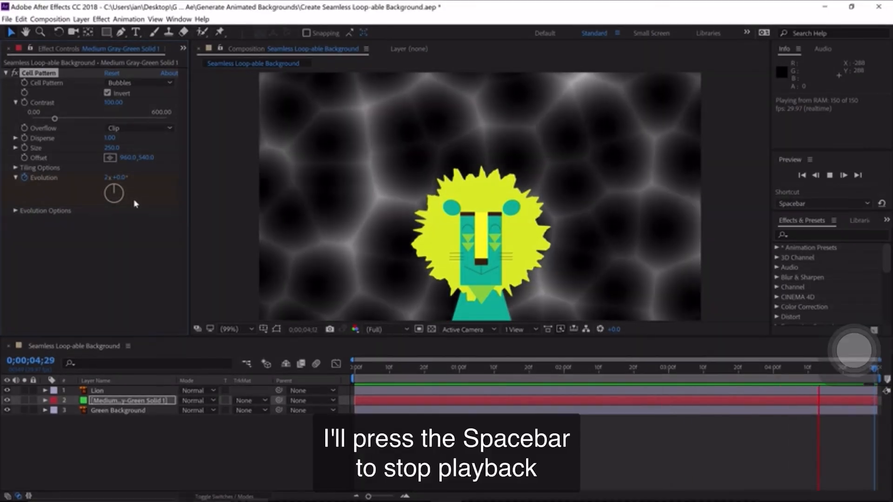
{"action": "key", "text": "space"}
Step: Enable Cycle Evolution in the Cell Pattern's Evolution Options and preview the loop
{"action": "left_click", "coordinate": [16, 211]}
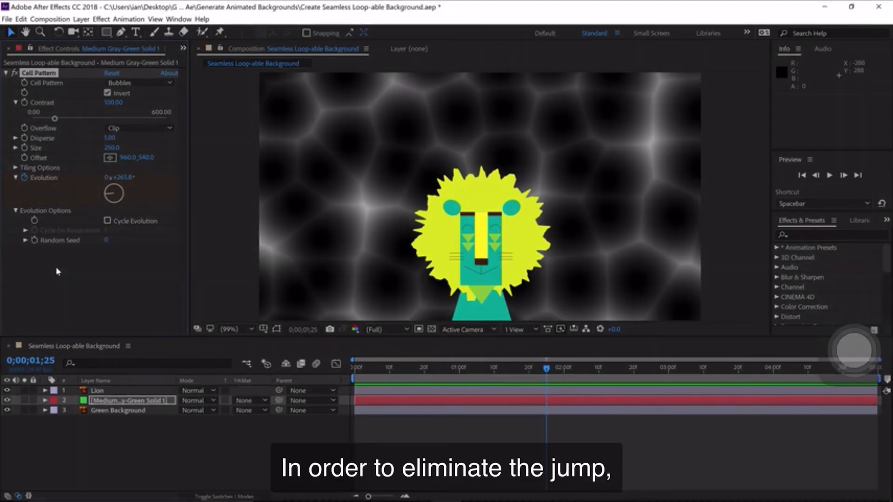
{"action": "left_click", "coordinate": [108, 221]}
{"action": "key", "text": "space"}
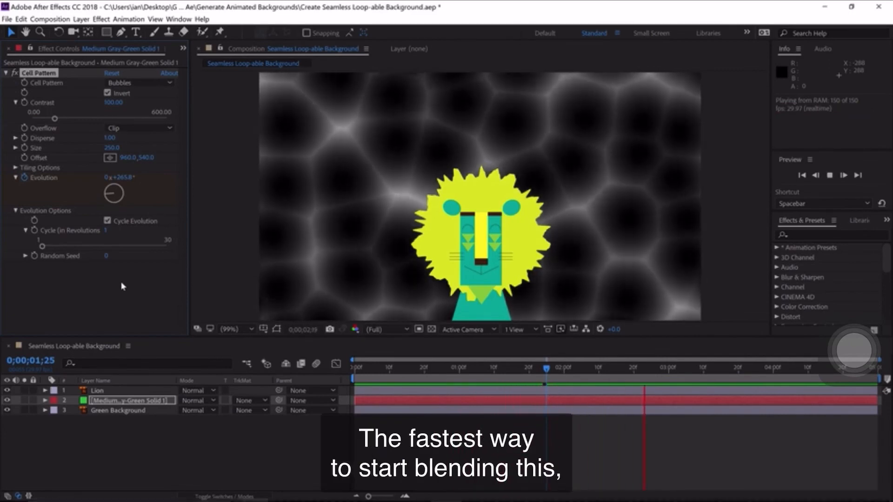
{"action": "key", "text": "space"}
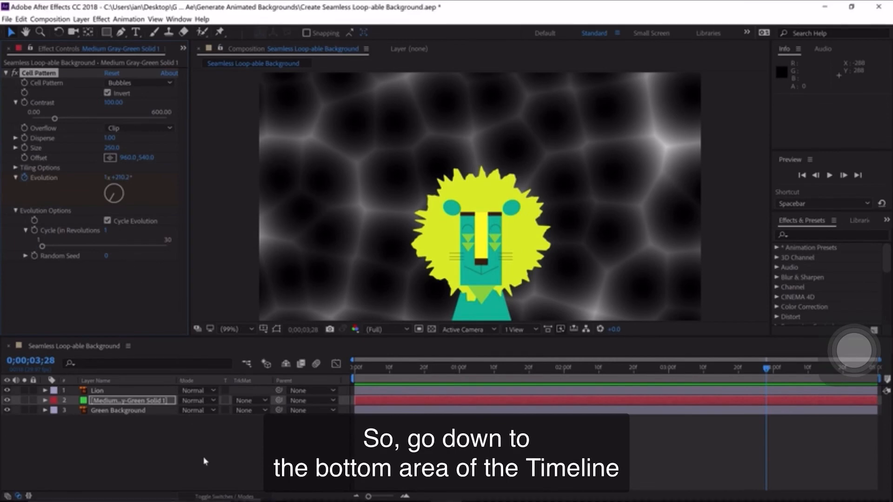
Step: Set the green solid layer's blending mode to Add
{"action": "left_click", "coordinate": [241, 496]}
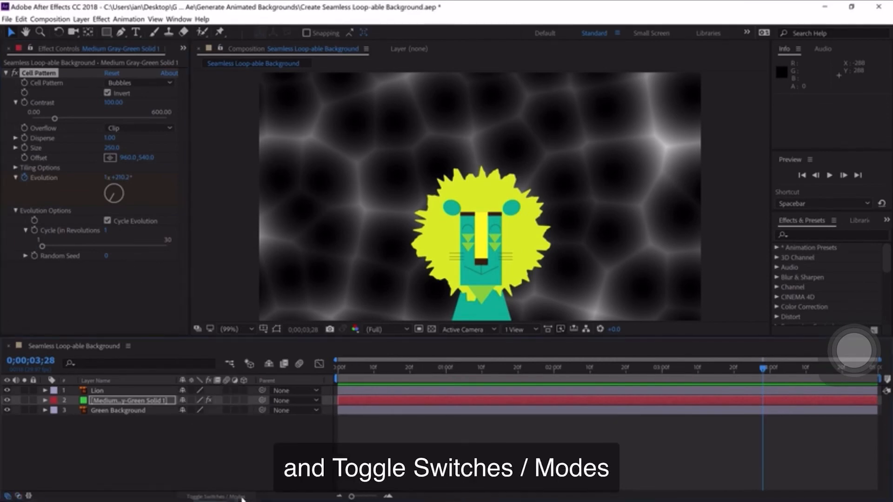
{"action": "left_click", "coordinate": [241, 497]}
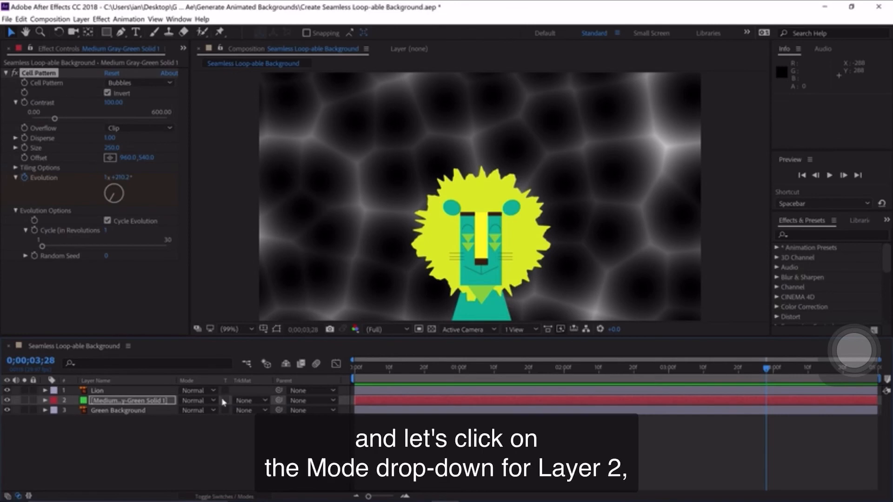
{"action": "left_click", "coordinate": [205, 403]}
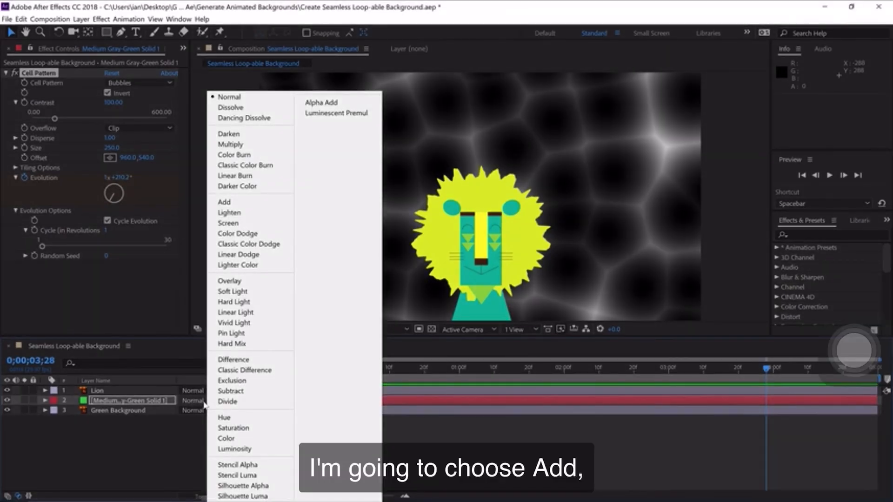
{"action": "left_click", "coordinate": [234, 205]}
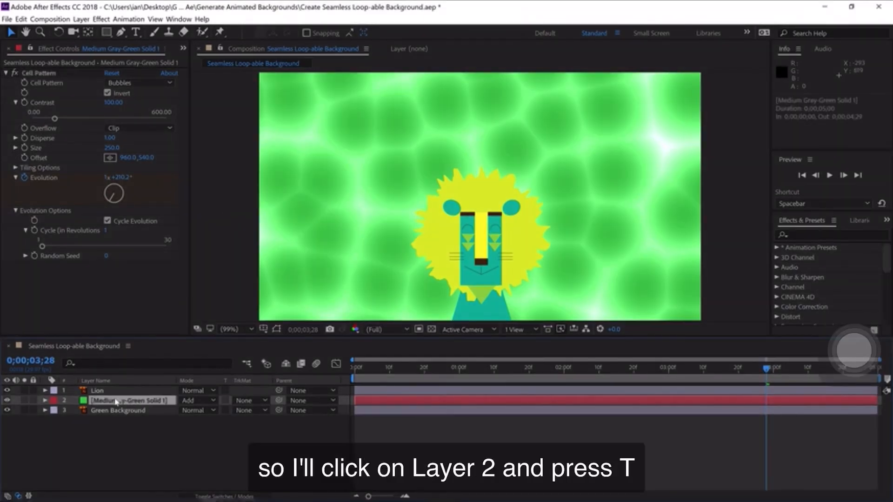
Step: Lower the green solid layer's opacity to 40% and preview the blended background
{"action": "key", "text": "t"}
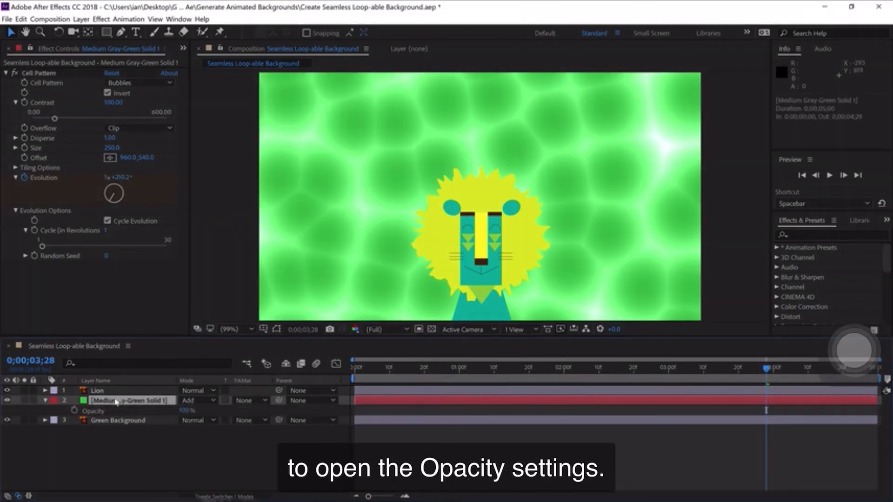
{"action": "left_click", "coordinate": [189, 411]}
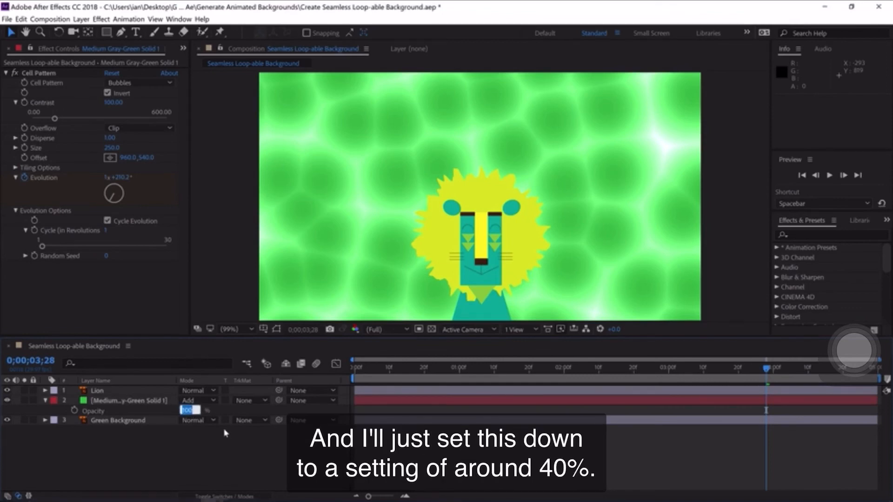
{"action": "key", "text": "Return"}
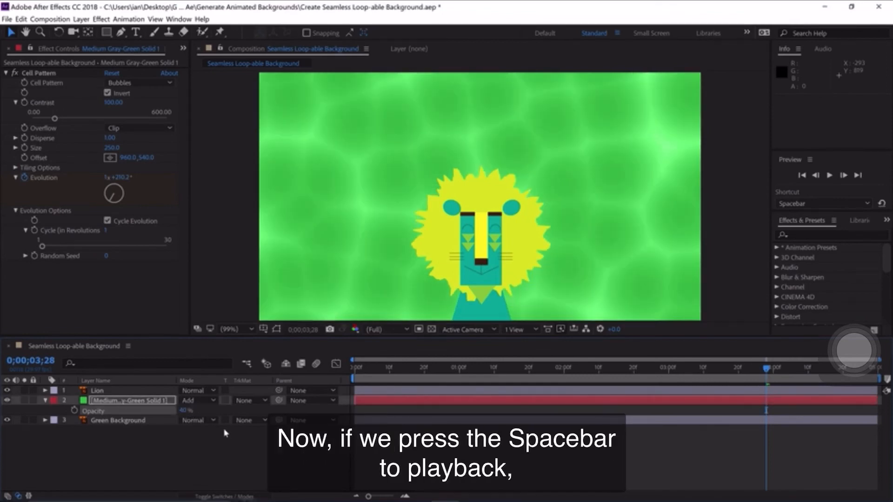
{"action": "key", "text": "space"}
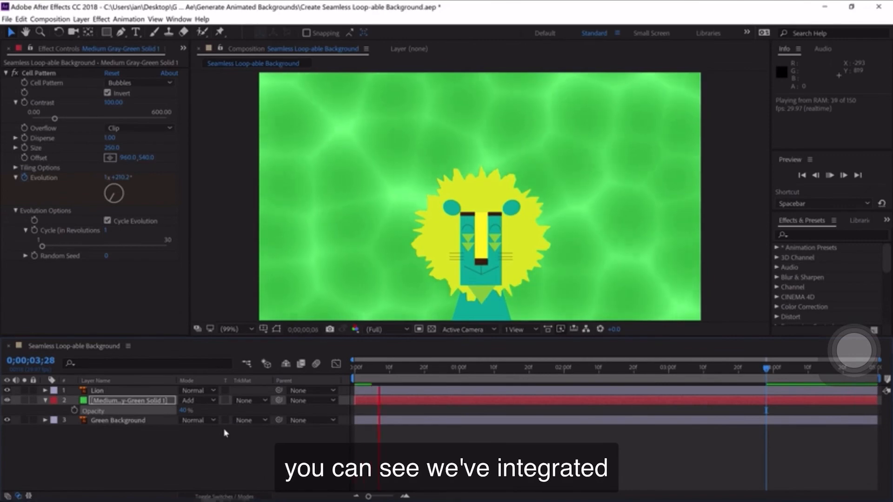